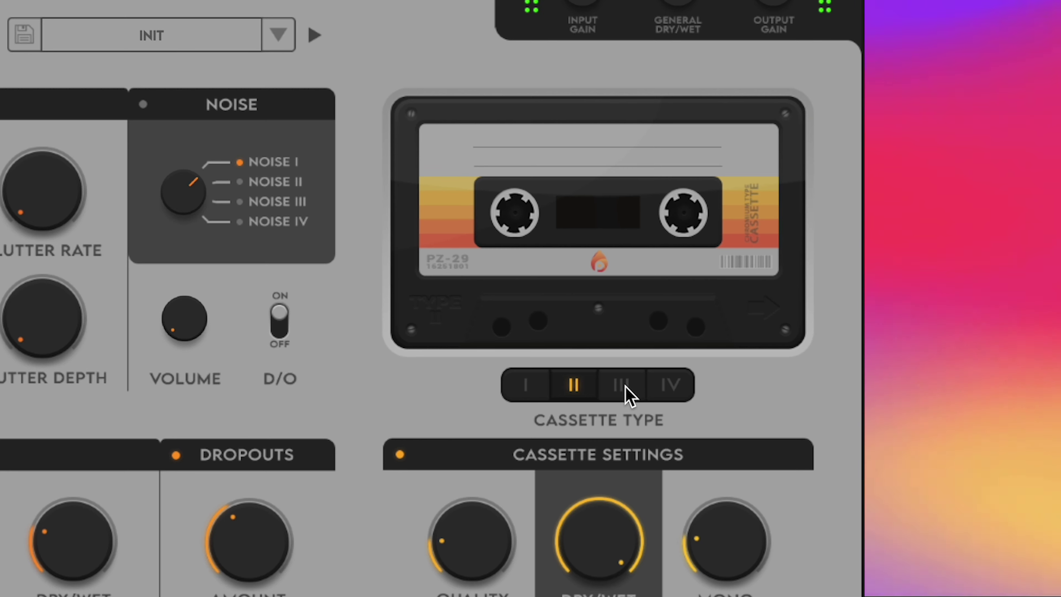
# Switch OCS-45 to cassette type III and lower tape stability to 10%
pyautogui.click(627, 388)
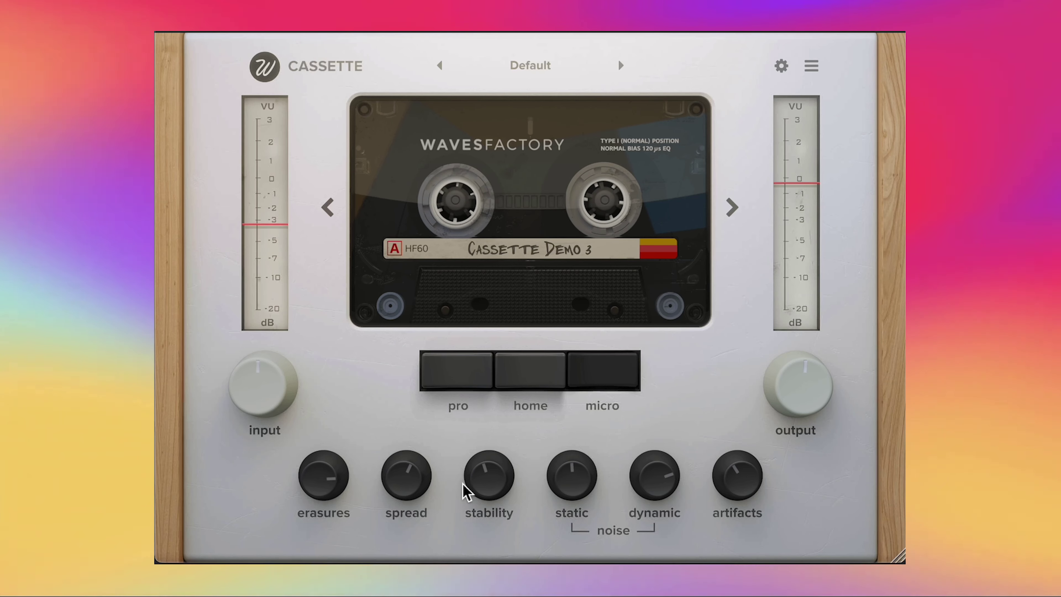
pyautogui.moveTo(483, 481); pyautogui.dragTo(488, 462)
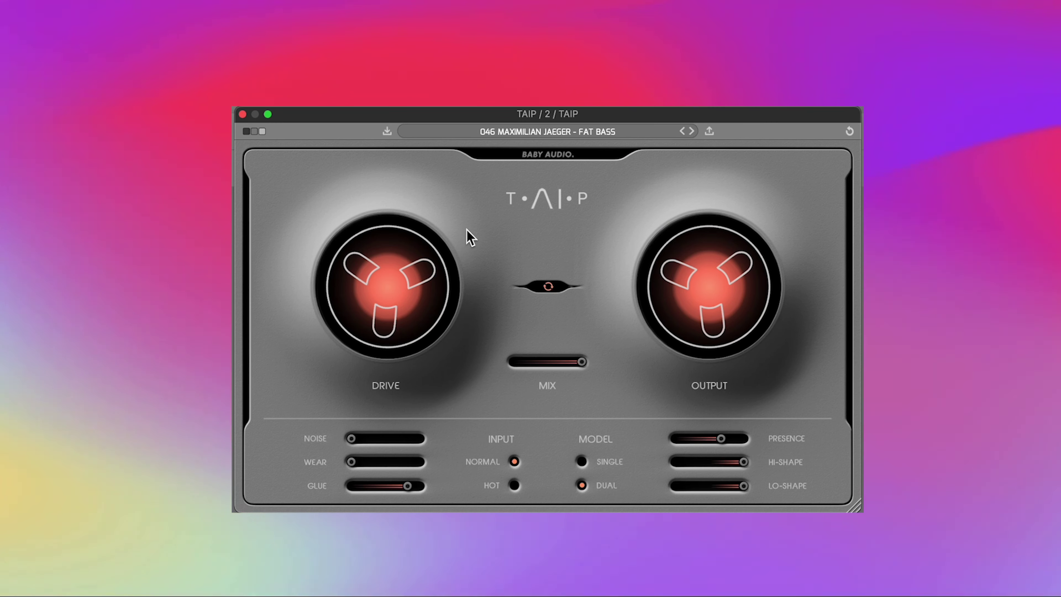
pyautogui.moveTo(453, 278)
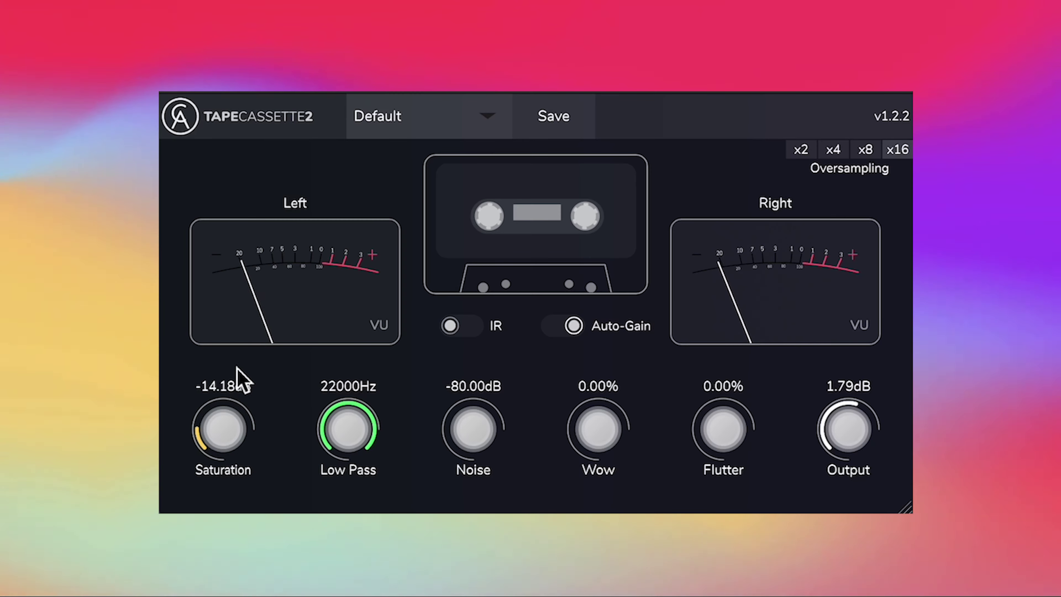
# Set TapeCassette 2 saturation -8.42dB, low pass 5000Hz, noise -43.04dB, IR on, wow 13.62%, flutter 19.50%
pyautogui.moveTo(235, 363); pyautogui.dragTo(237, 329)
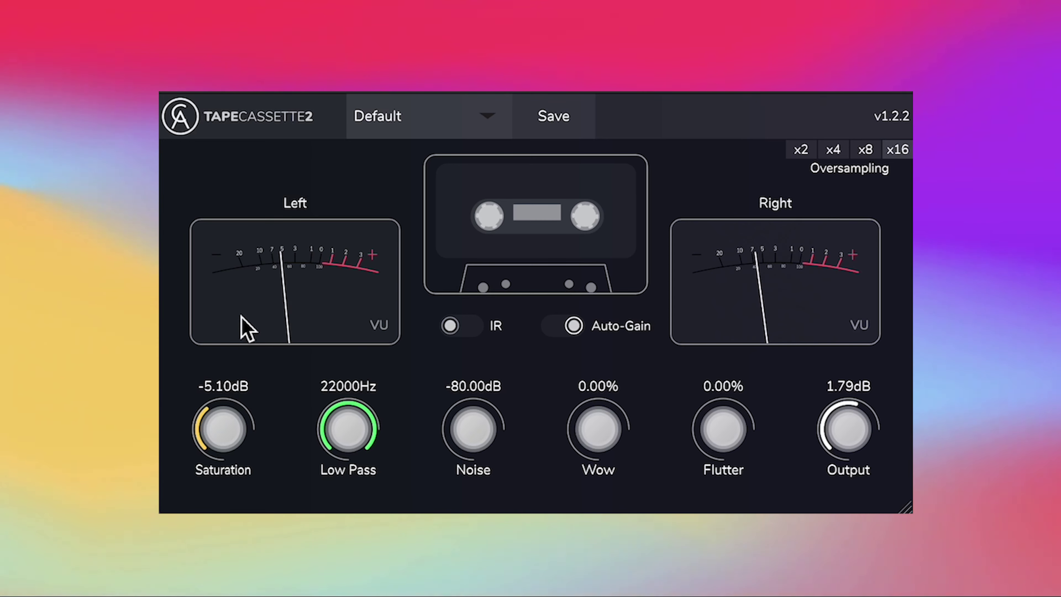
pyautogui.moveTo(361, 500); pyautogui.dragTo(362, 550)
pyautogui.moveTo(465, 412); pyautogui.dragTo(481, 343)
pyautogui.click(462, 326)
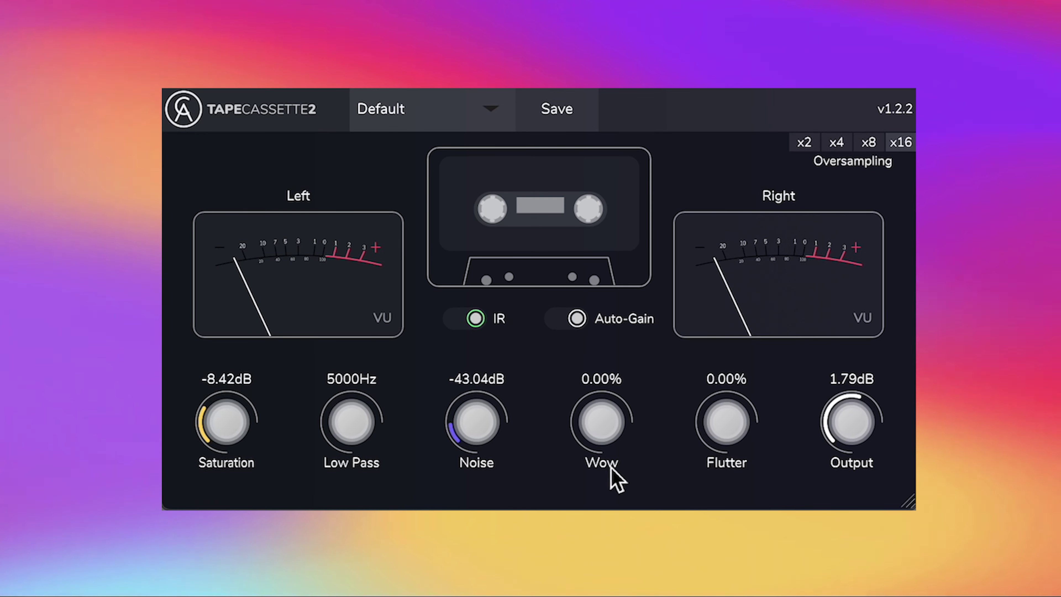
pyautogui.moveTo(614, 436); pyautogui.dragTo(613, 398)
pyautogui.moveTo(715, 429); pyautogui.dragTo(701, 368)
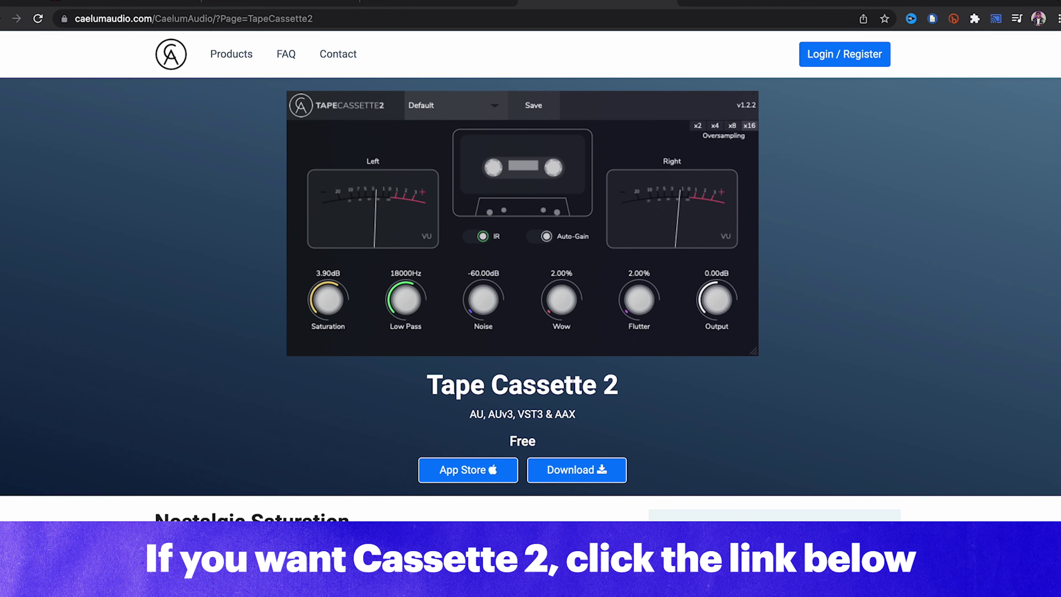
pyautogui.scroll(-3, 530, 293)
pyautogui.scroll(-2, 531, 293)
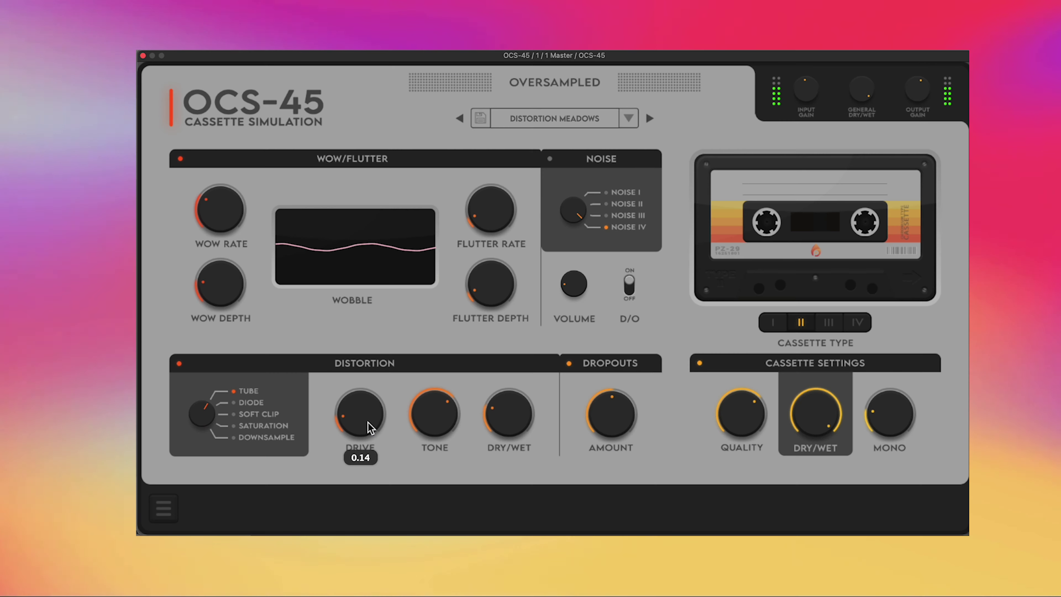
pyautogui.moveTo(370, 413); pyautogui.dragTo(369, 405)
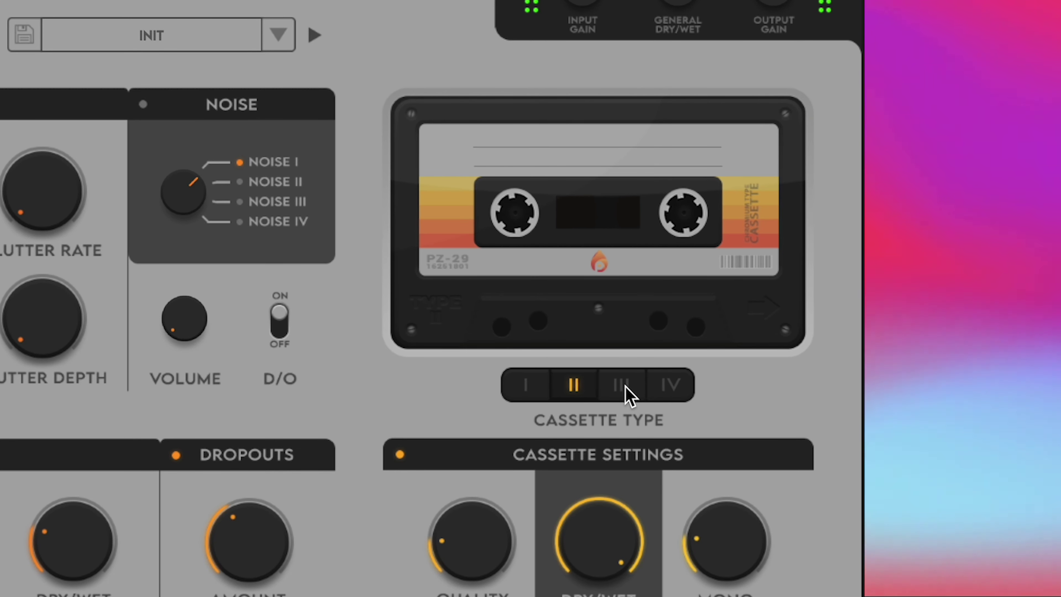
# Try OCS-45 cassette types III and IV, then settle on type I
pyautogui.click(629, 397)
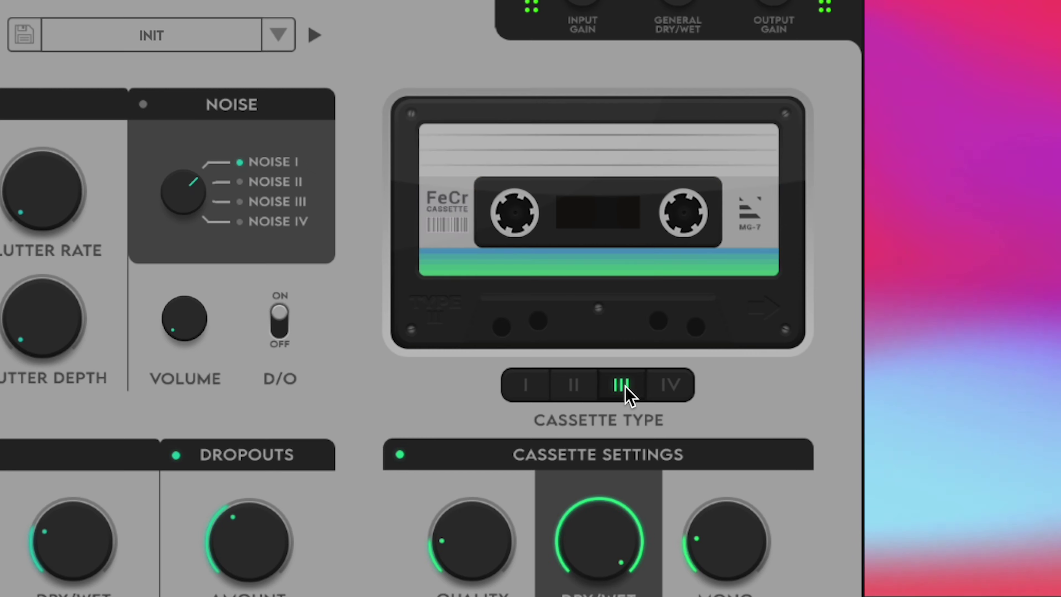
pyautogui.click(677, 393)
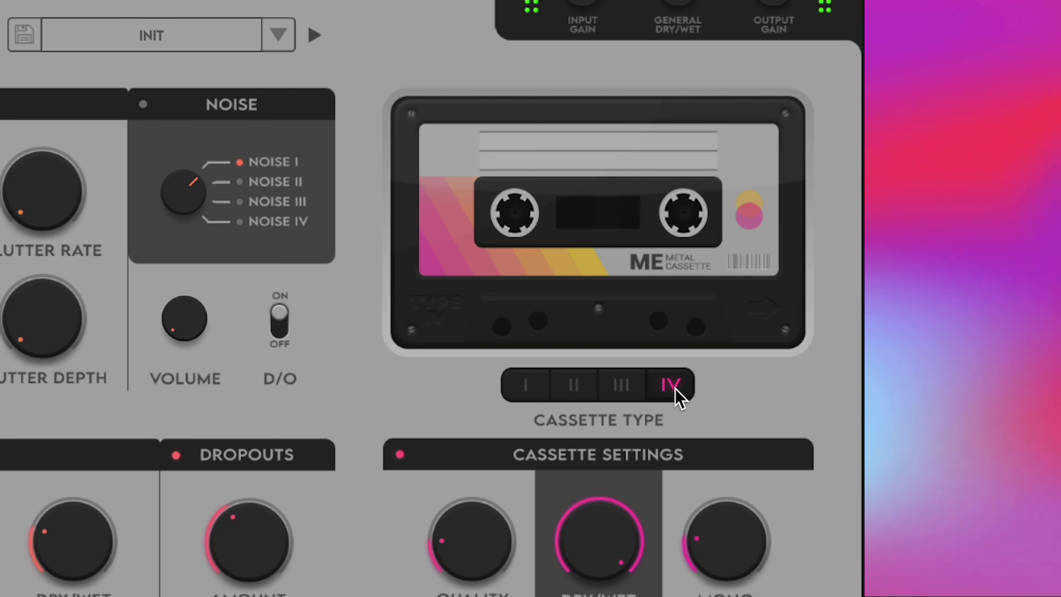
pyautogui.click(528, 394)
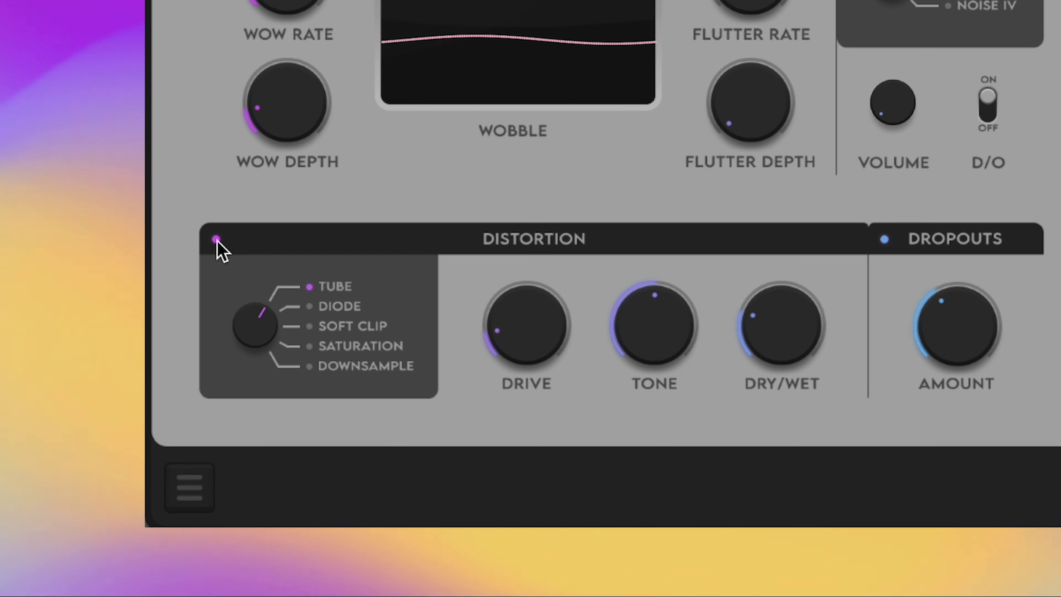
# Cycle the distortion modes through Soft Clip and Saturation to Downsample, with drive at 0.48
pyautogui.click(362, 328)
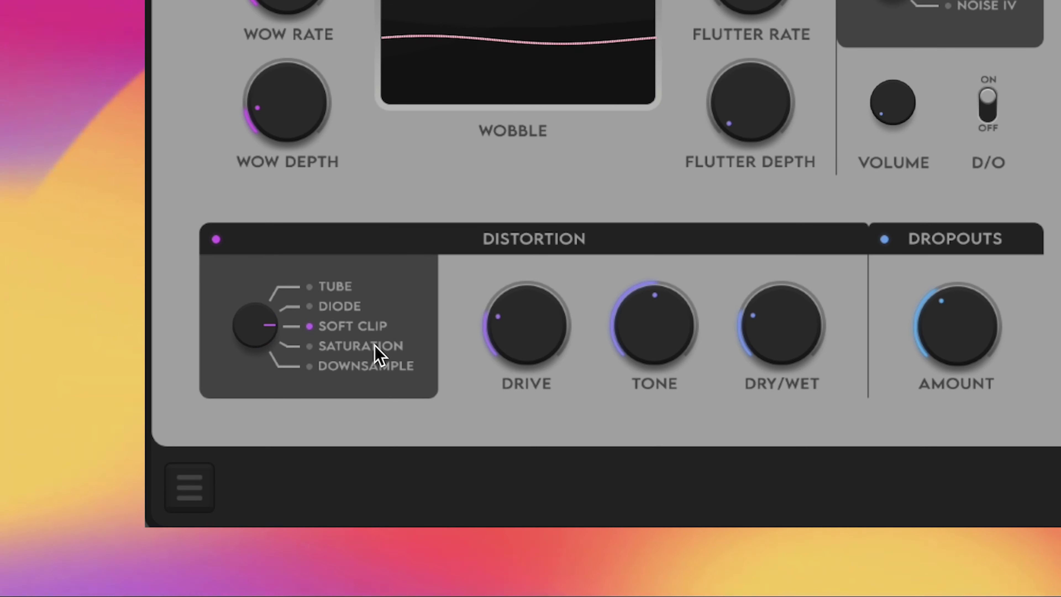
pyautogui.click(377, 354)
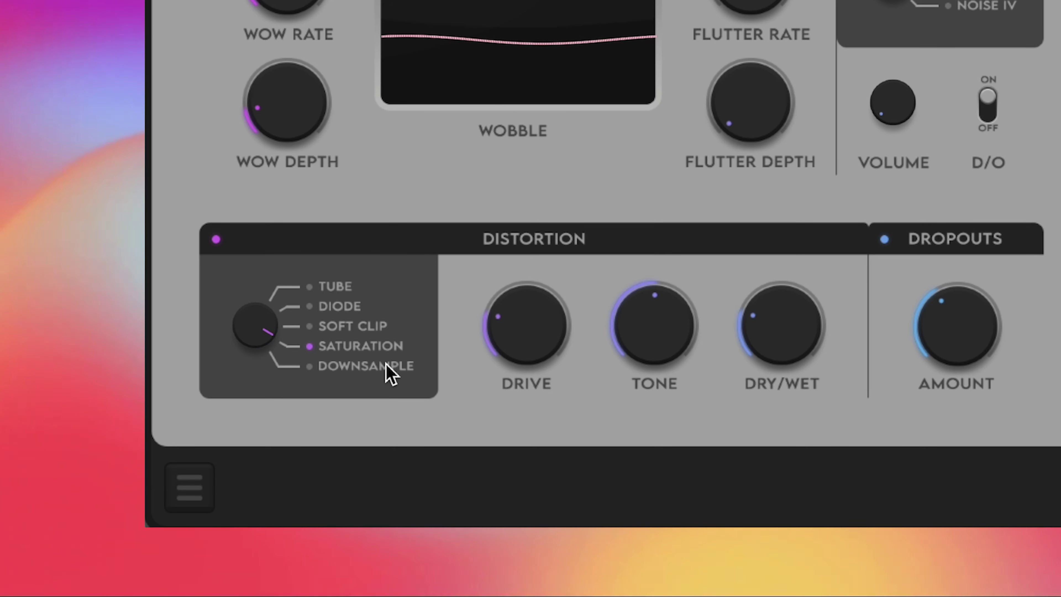
pyautogui.scroll(1, 519, 334)
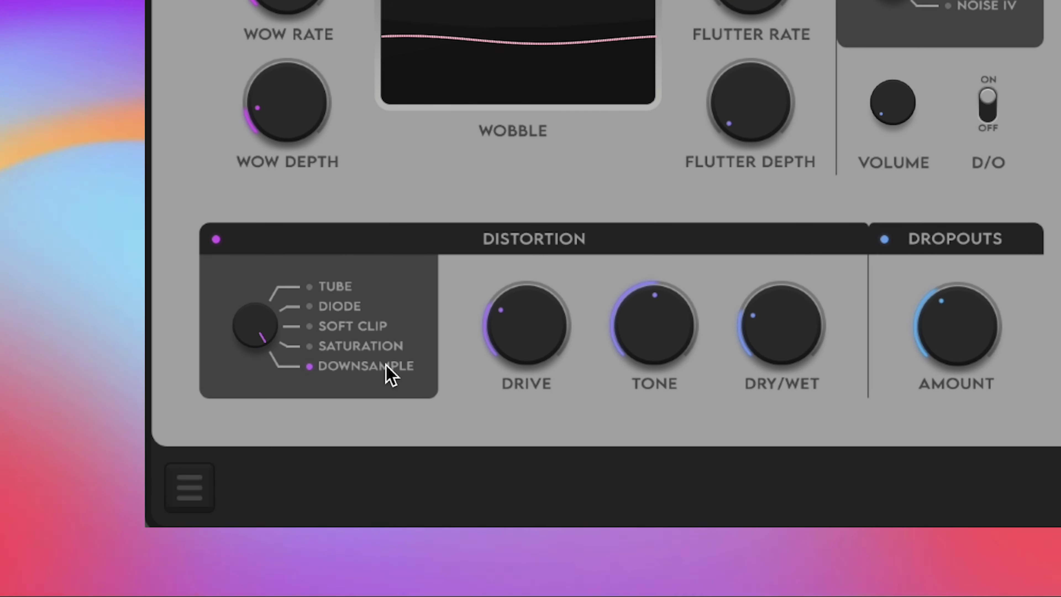
pyautogui.moveTo(498, 332); pyautogui.dragTo(517, 290)
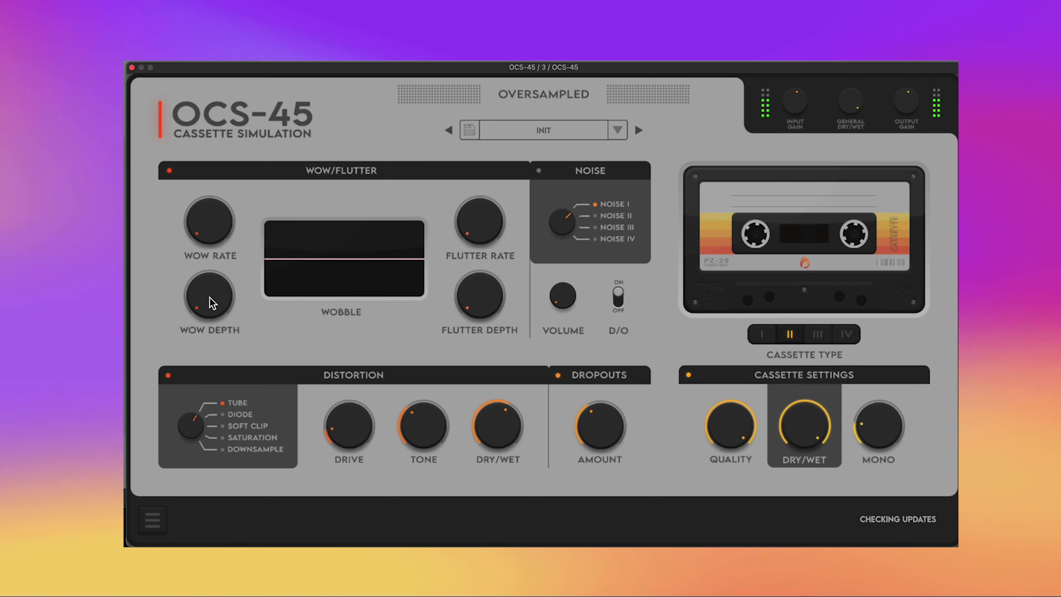
# Raise the OCS-45 wow depth knob from 0.00 to 0.19
pyautogui.moveTo(213, 302); pyautogui.dragTo(209, 273)
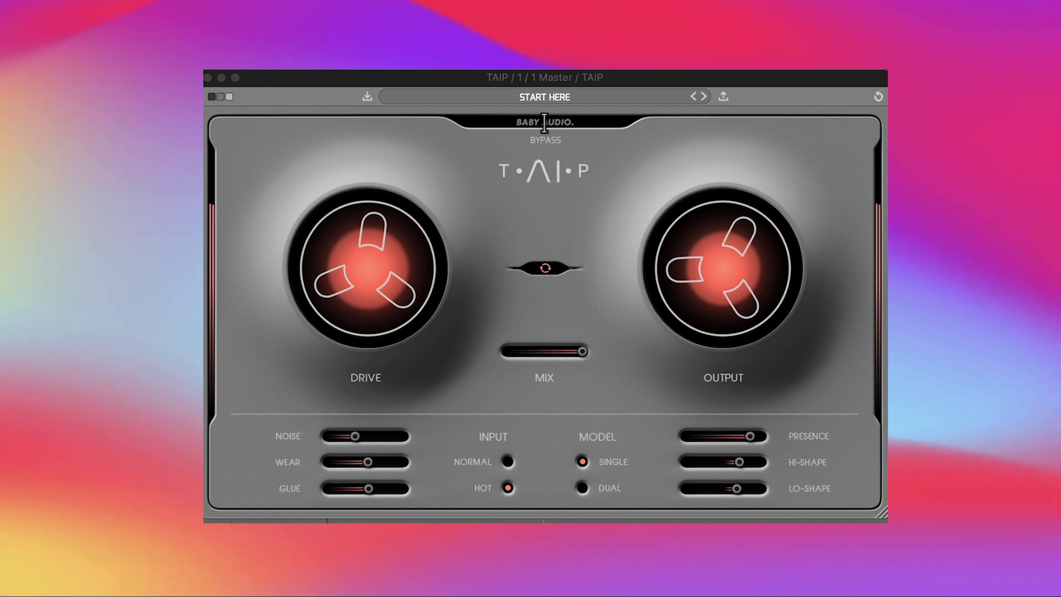
pyautogui.click(545, 122)
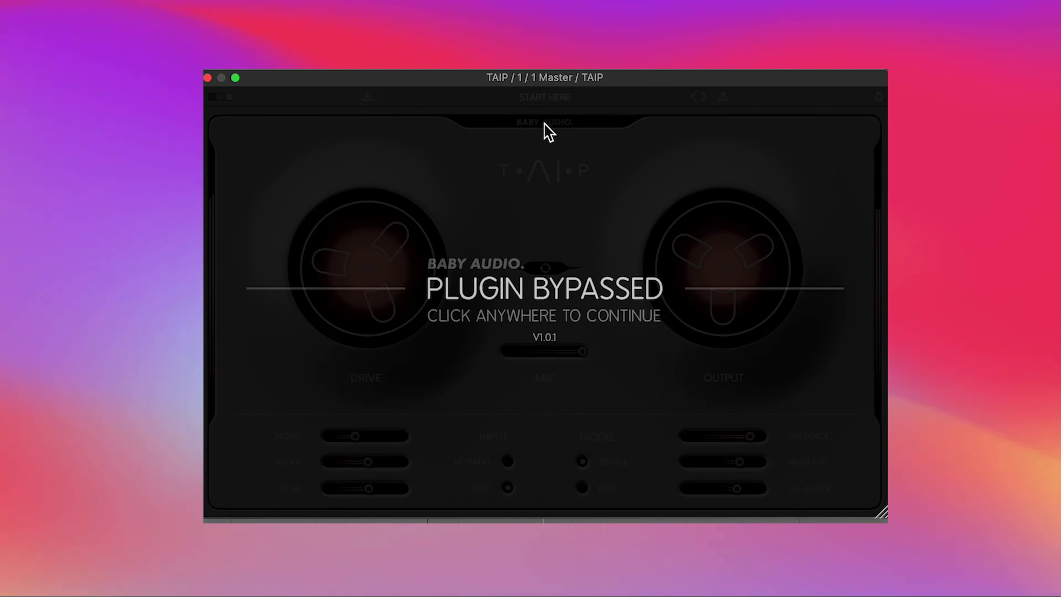
pyautogui.click(545, 134)
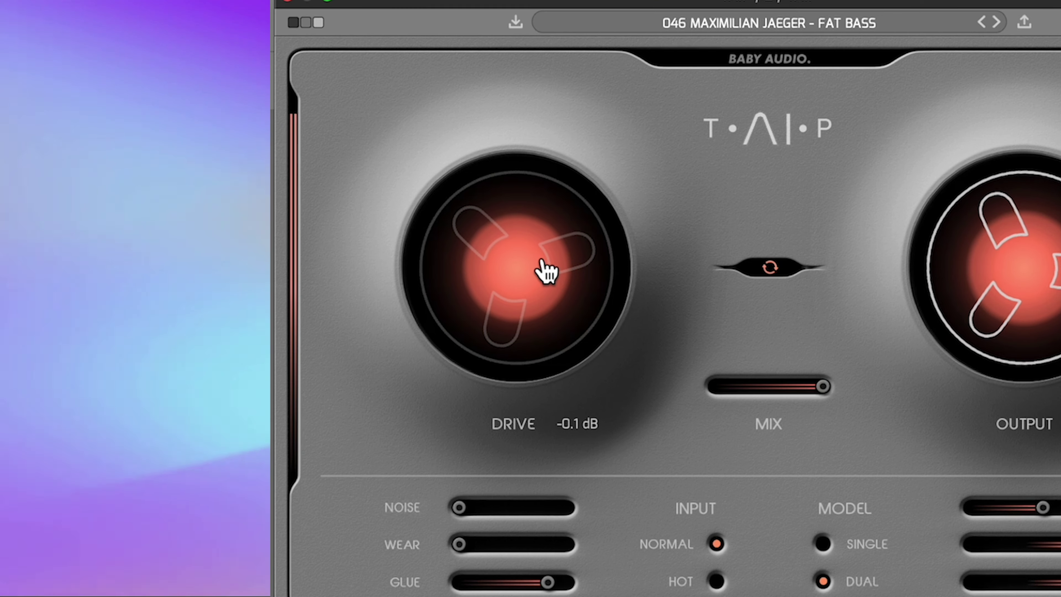
# Lower TAIP drive to about -0.8 dB and A/B it against the bypassed signal
pyautogui.moveTo(542, 265); pyautogui.dragTo(544, 306)
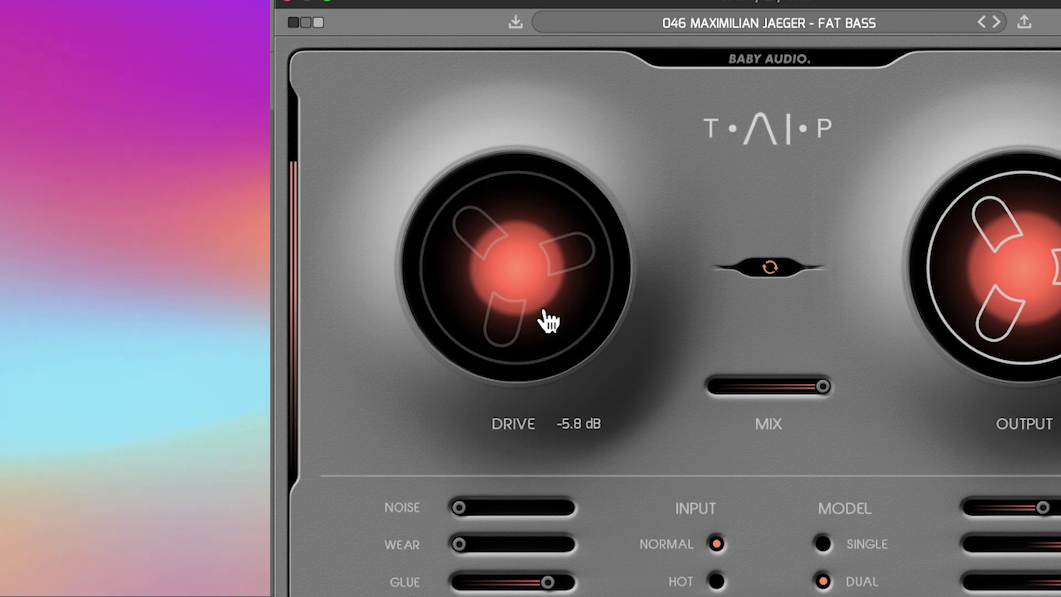
pyautogui.click(792, 83)
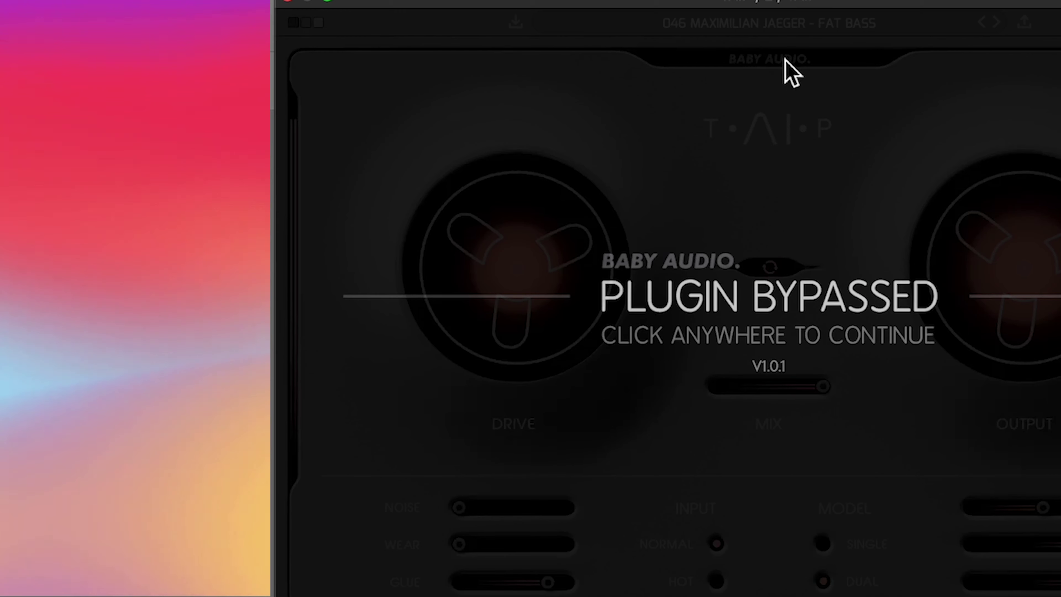
pyautogui.click(782, 61)
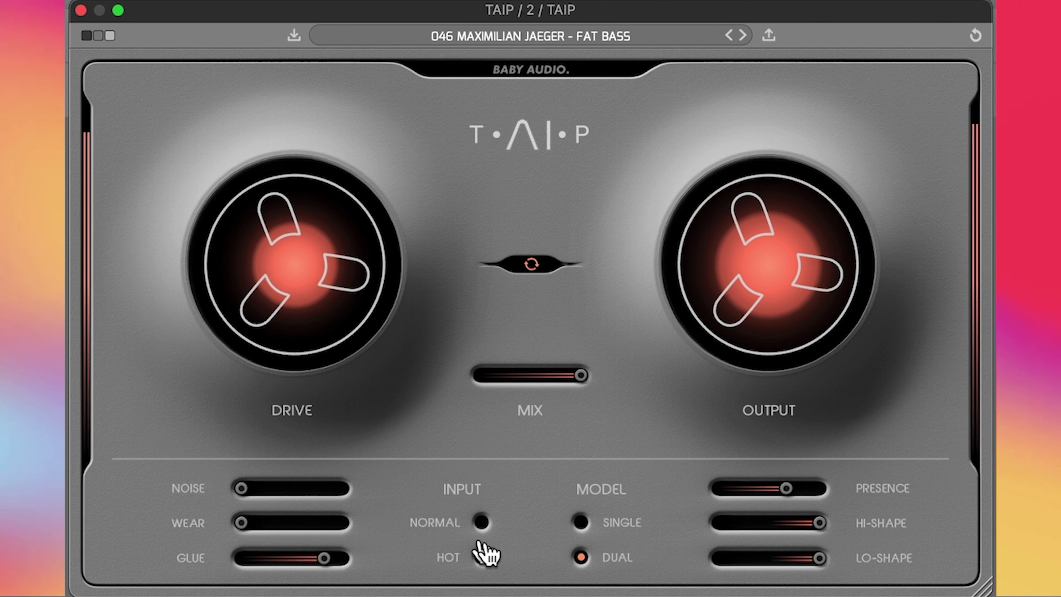
# Raise the TAIP drive, boost output to 5.7 dB, and pull the mix down to 54
pyautogui.moveTo(329, 270); pyautogui.dragTo(330, 244)
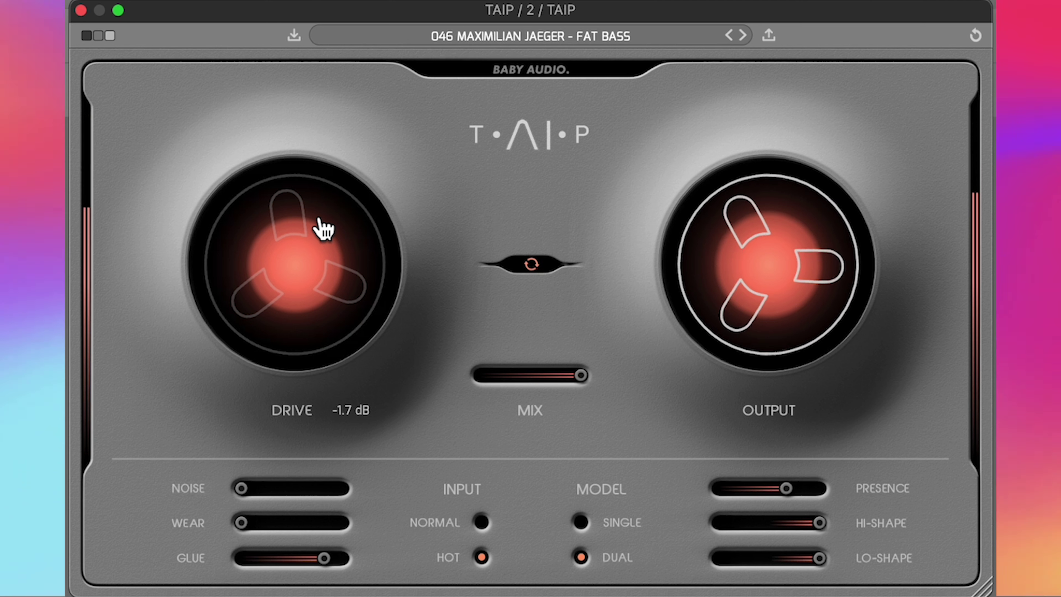
pyautogui.moveTo(770, 285); pyautogui.dragTo(770, 259)
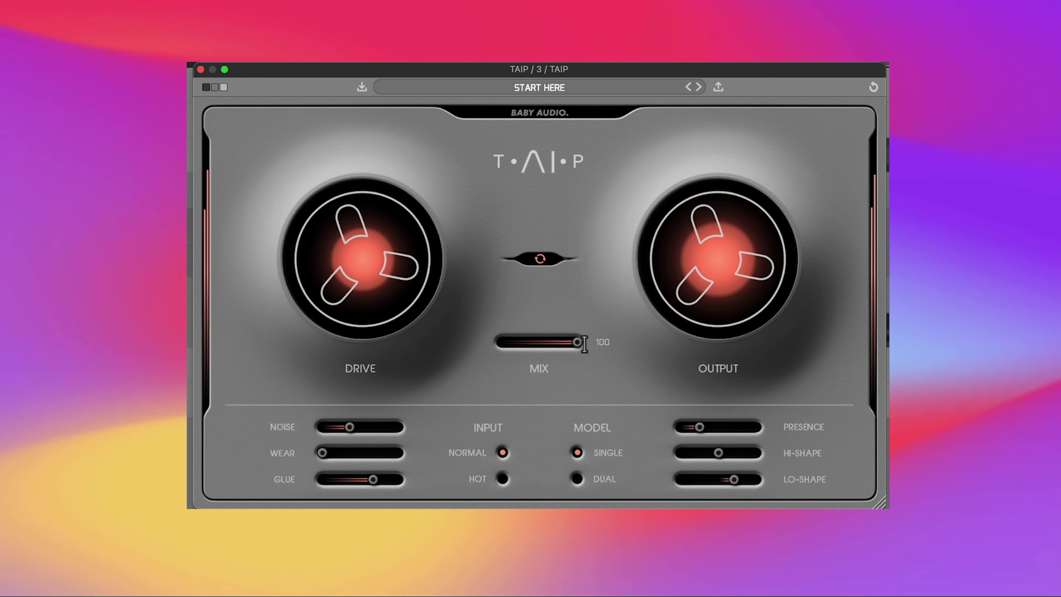
pyautogui.moveTo(584, 343); pyautogui.dragTo(545, 370)
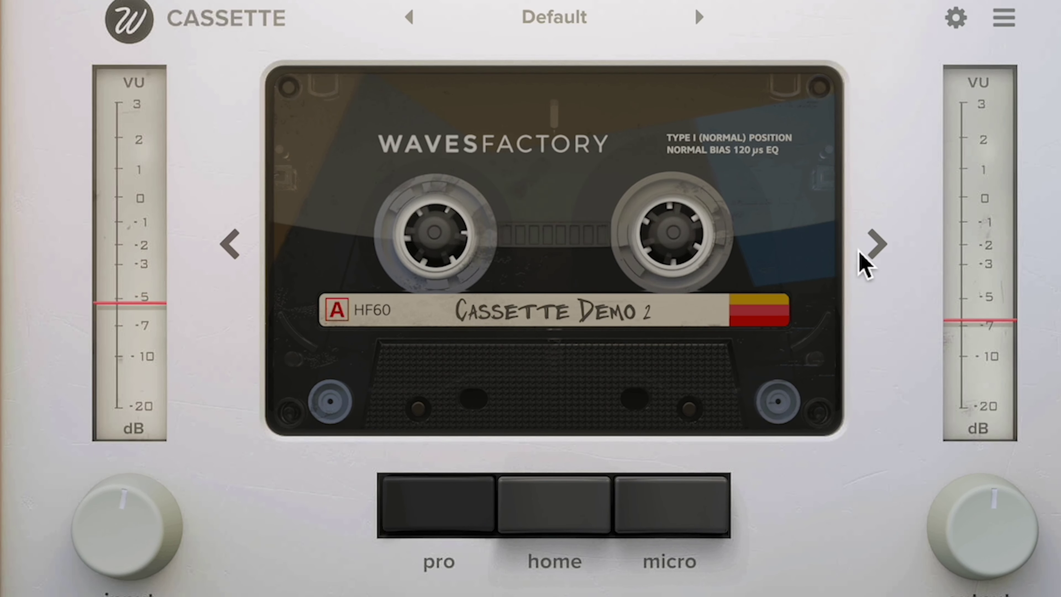
# Step through the chrome and FeCr 90 tapes to load the metal MA60 cassette
pyautogui.click(879, 246)
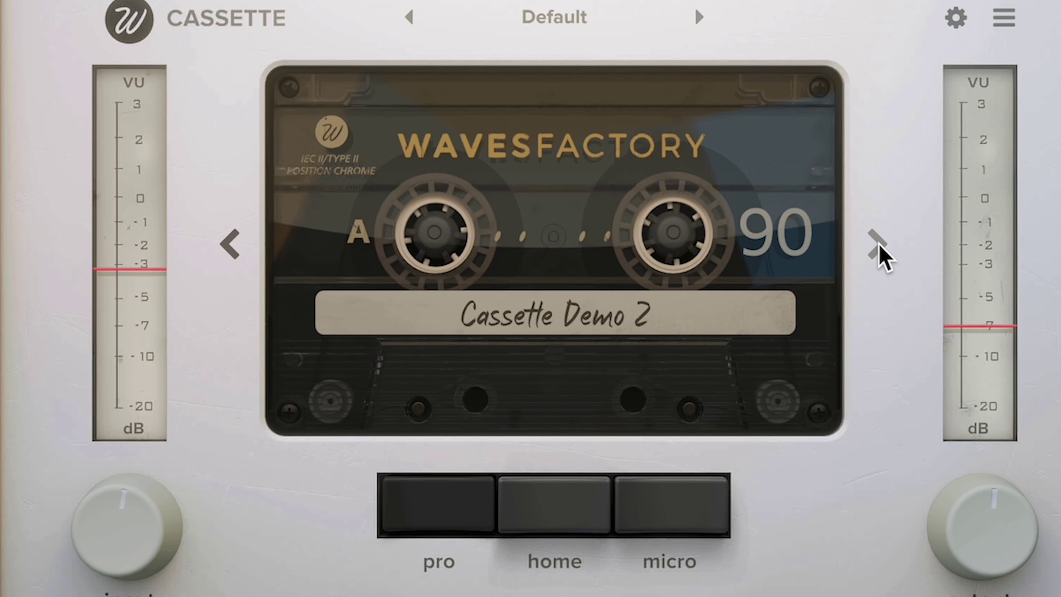
pyautogui.click(879, 247)
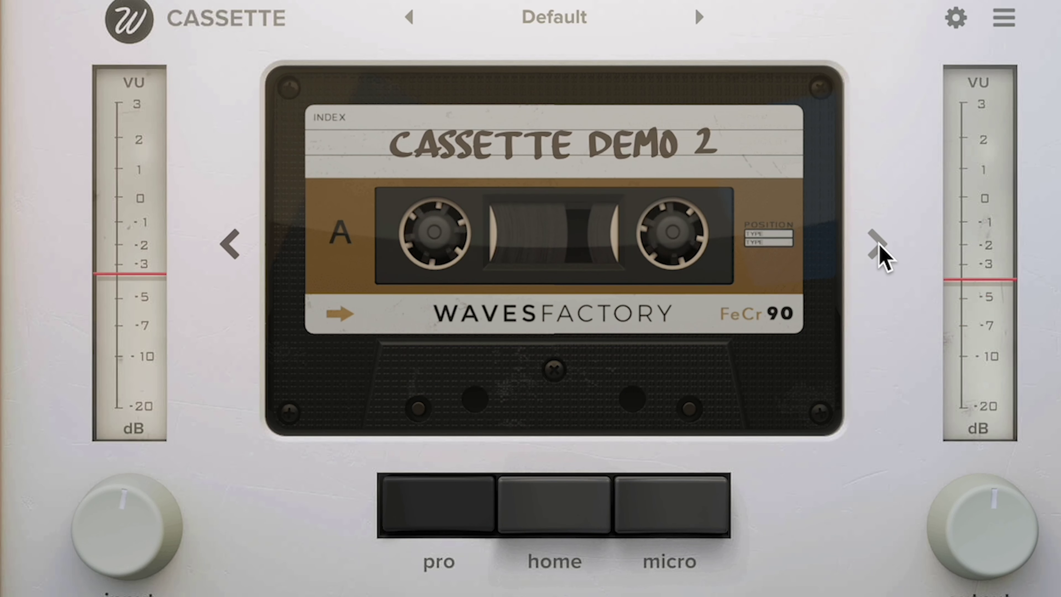
pyautogui.click(879, 247)
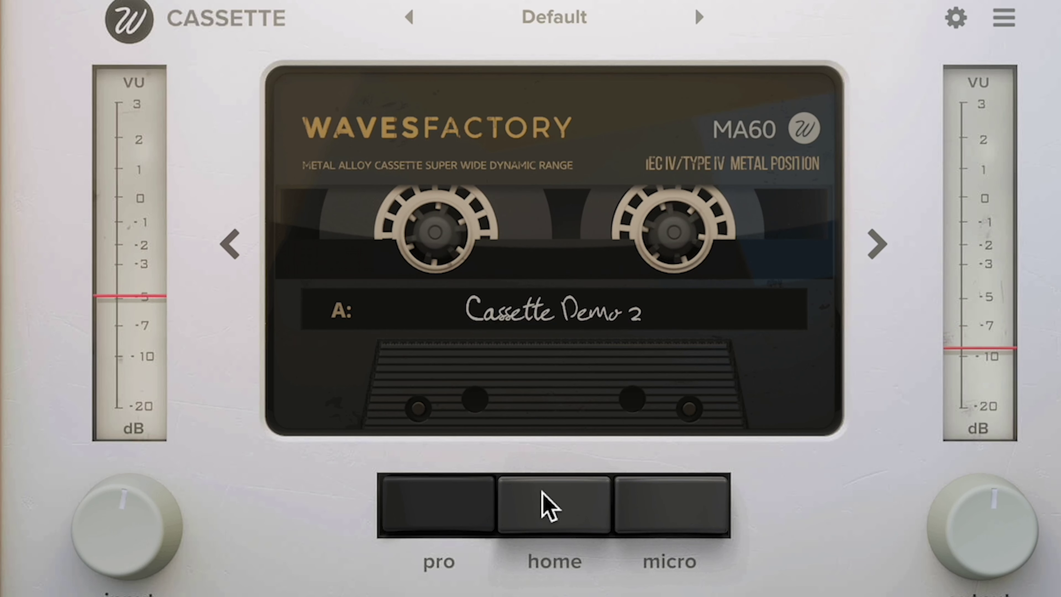
# Try the home and micro deck modes, then return to pro
pyautogui.click(570, 499)
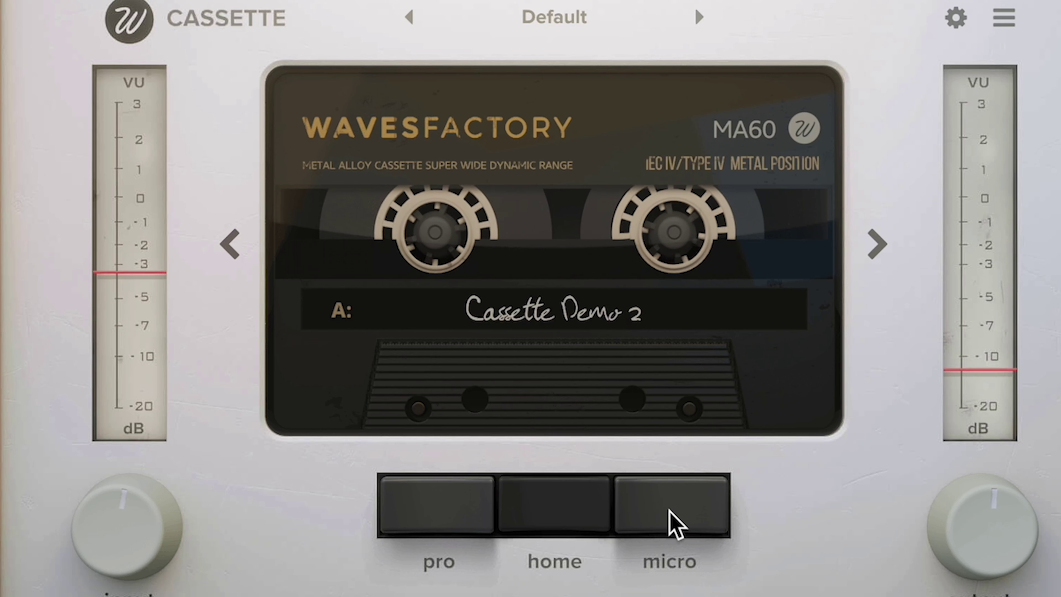
pyautogui.click(676, 526)
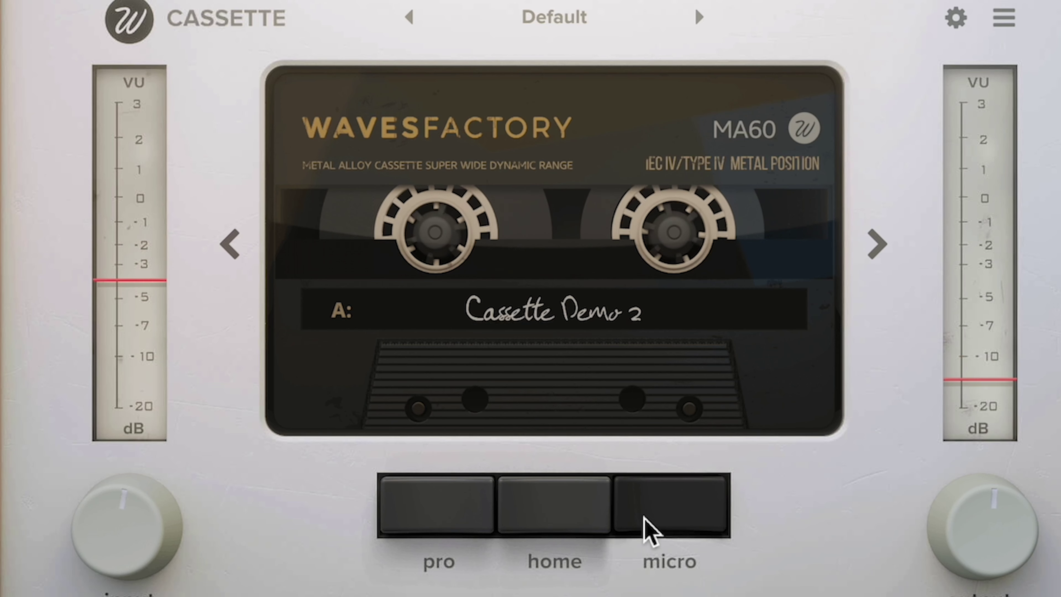
pyautogui.click(434, 507)
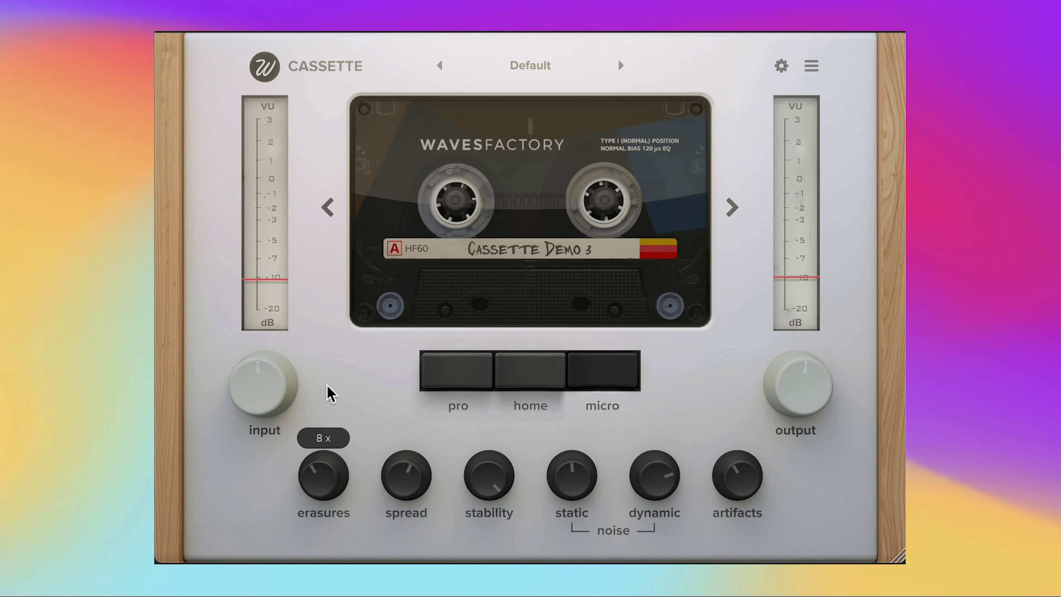
# Set erasures to 15x, settle stability at 63% after trying 44%, and open advanced settings
pyautogui.moveTo(328, 296)
pyautogui.mouseDown()
pyautogui.moveTo(326, 276)
pyautogui.moveTo(327, 303)
pyautogui.moveTo(439, 441)
pyautogui.mouseUp()
pyautogui.moveTo(497, 482); pyautogui.dragTo(497, 506)
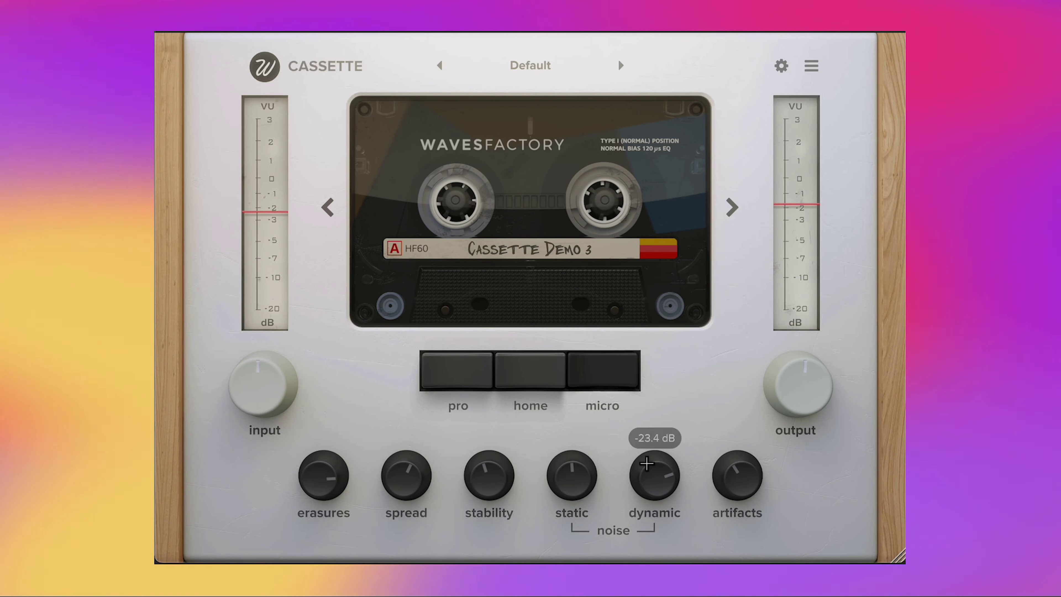
pyautogui.moveTo(474, 482); pyautogui.dragTo(493, 451)
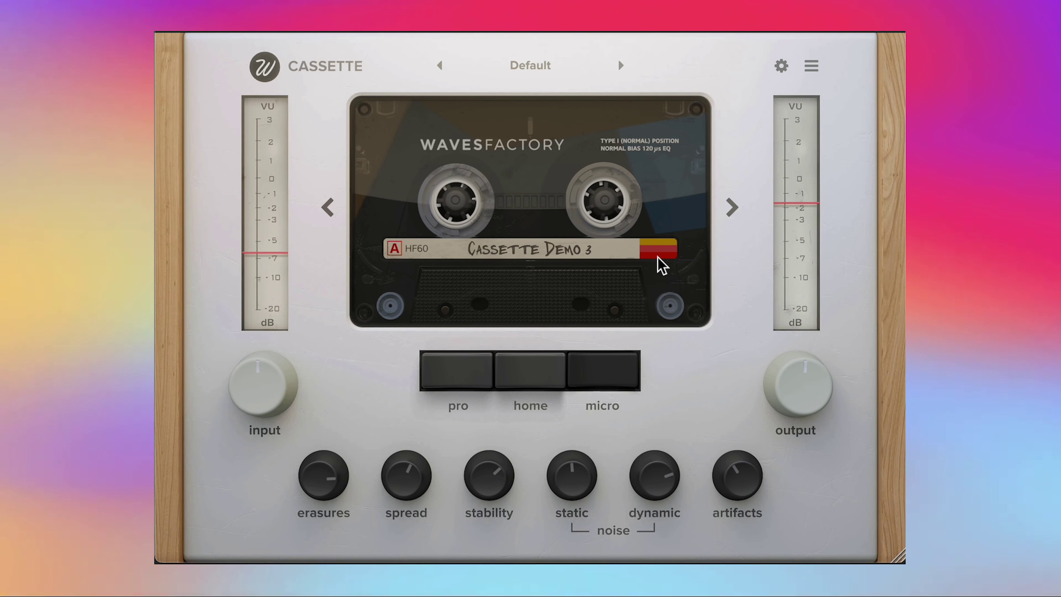
pyautogui.click(781, 64)
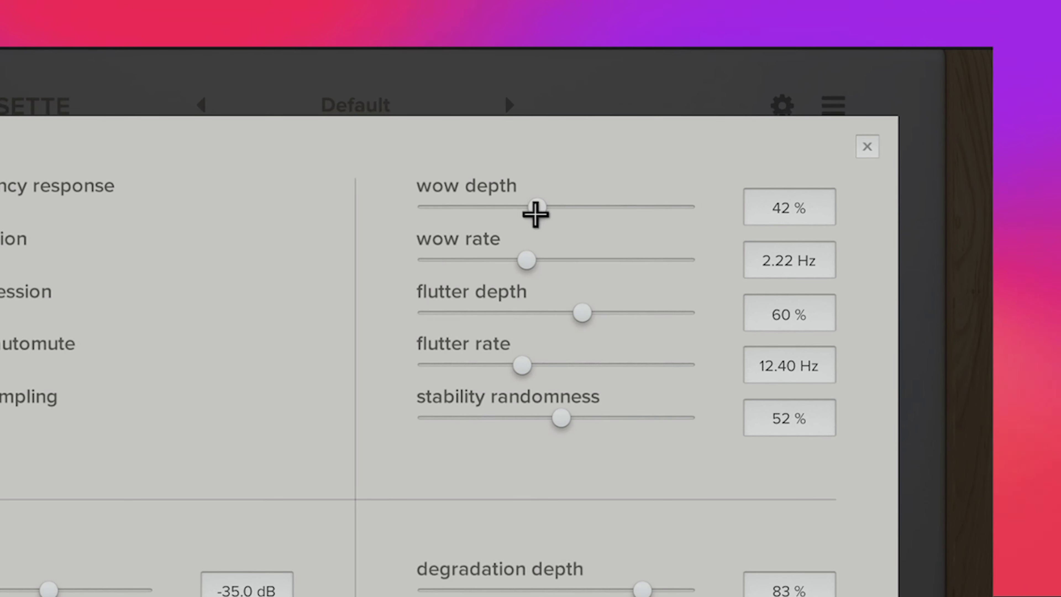
# Set wow depth to 80%, wow rate to 3.61 Hz, and flutter rate to 17.43 Hz
pyautogui.moveTo(540, 211); pyautogui.dragTo(600, 214)
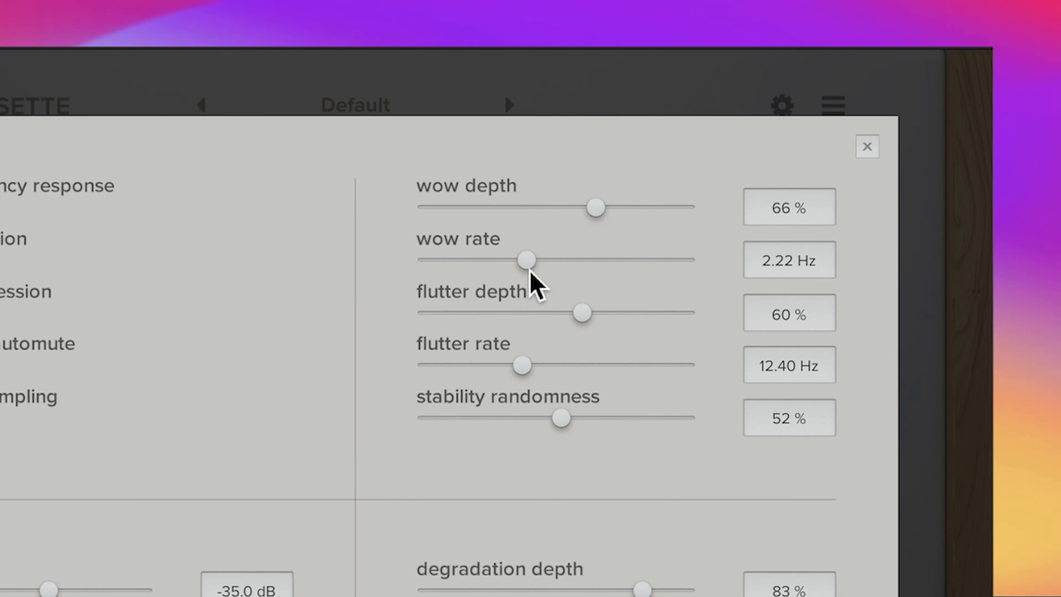
pyautogui.moveTo(552, 260); pyautogui.dragTo(608, 261)
pyautogui.moveTo(596, 207); pyautogui.dragTo(650, 205)
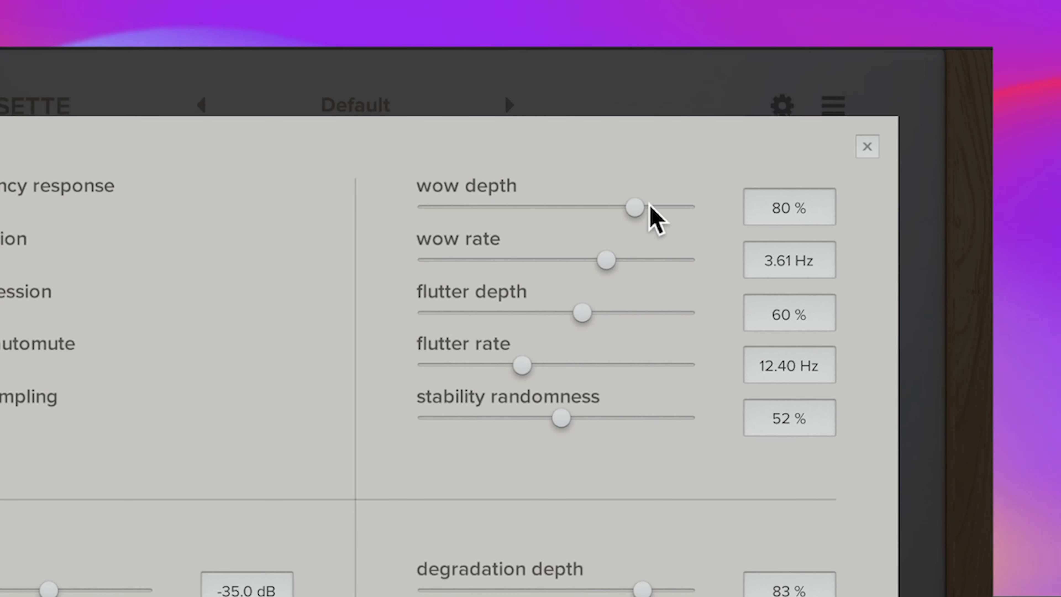
pyautogui.moveTo(576, 364); pyautogui.dragTo(643, 364)
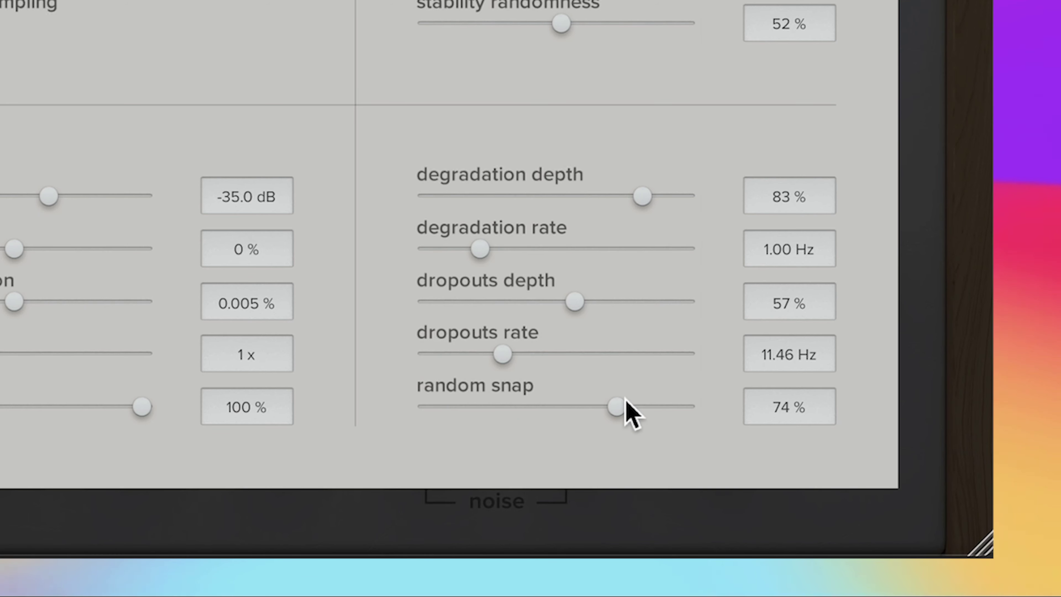
# Bring random snap down to about 13% and raise re-cassette to 4x
pyautogui.moveTo(670, 401); pyautogui.dragTo(648, 404)
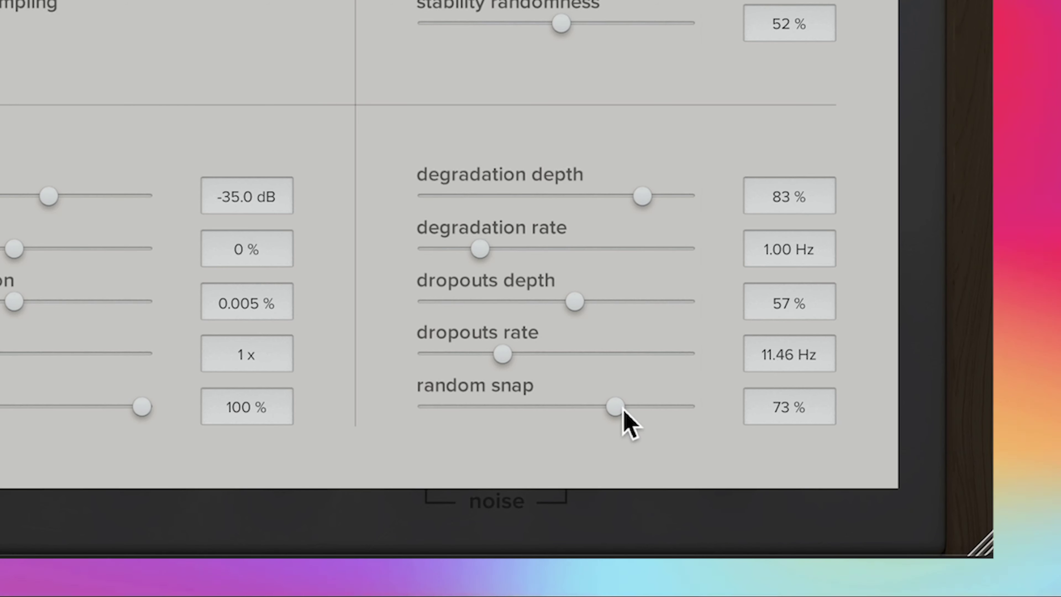
pyautogui.moveTo(575, 414); pyautogui.dragTo(453, 410)
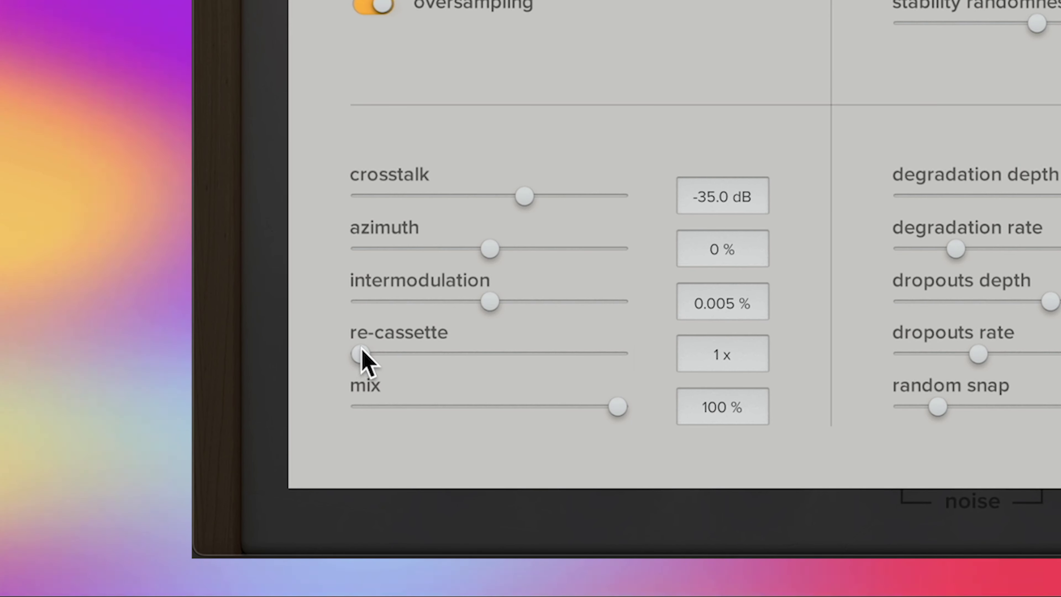
pyautogui.moveTo(362, 351); pyautogui.dragTo(429, 368)
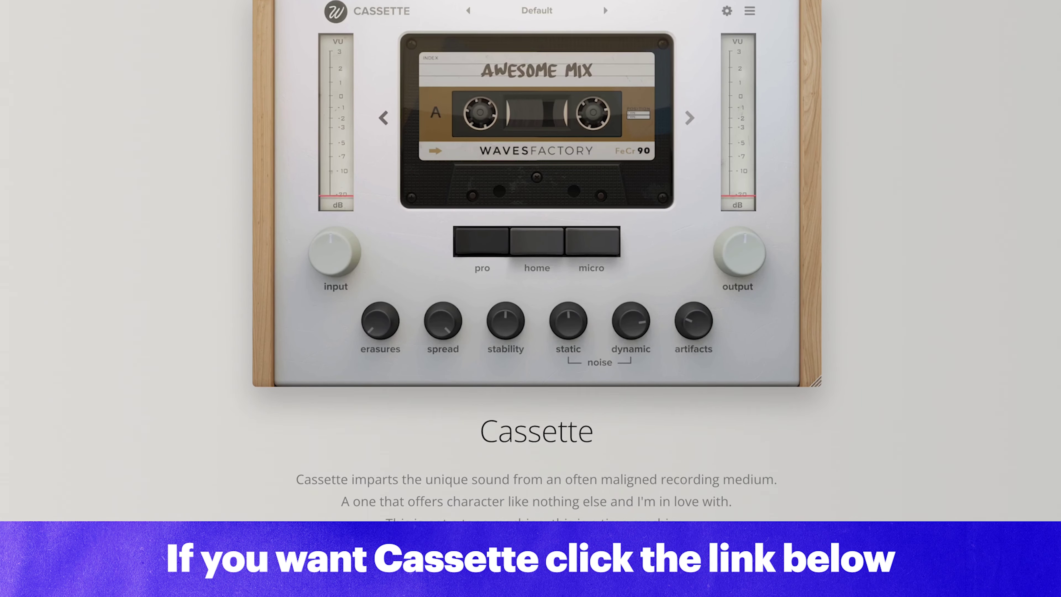